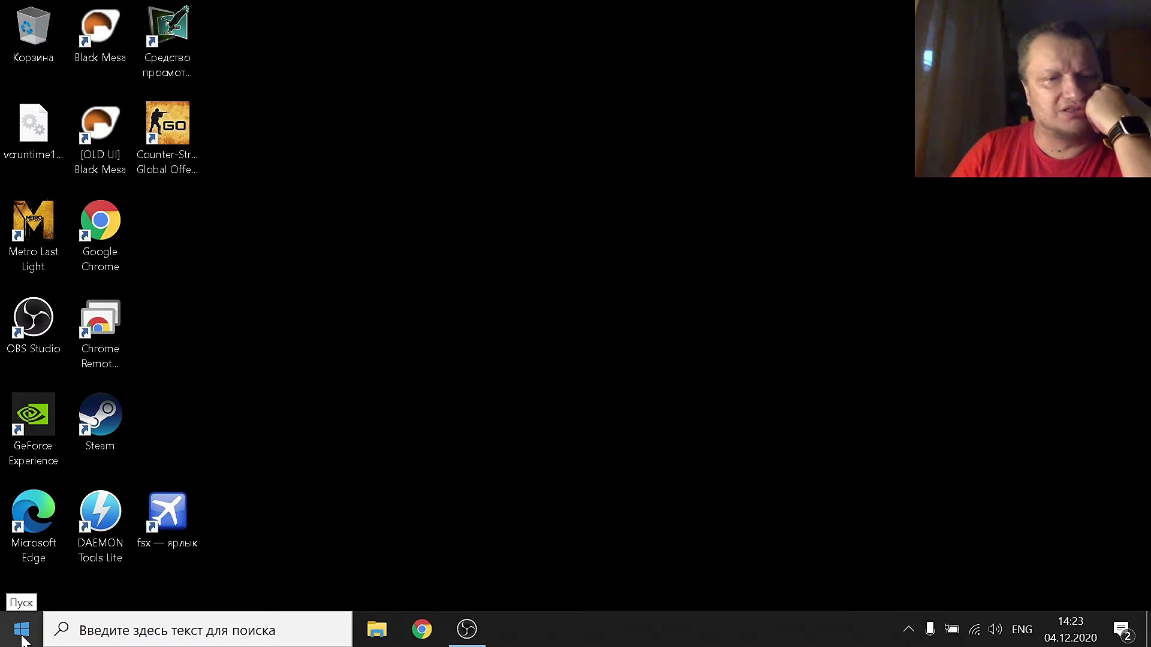
- Open the Windows settings page for Bluetooth and other devices
{"action": "left_click", "coordinate": [683, 535]}
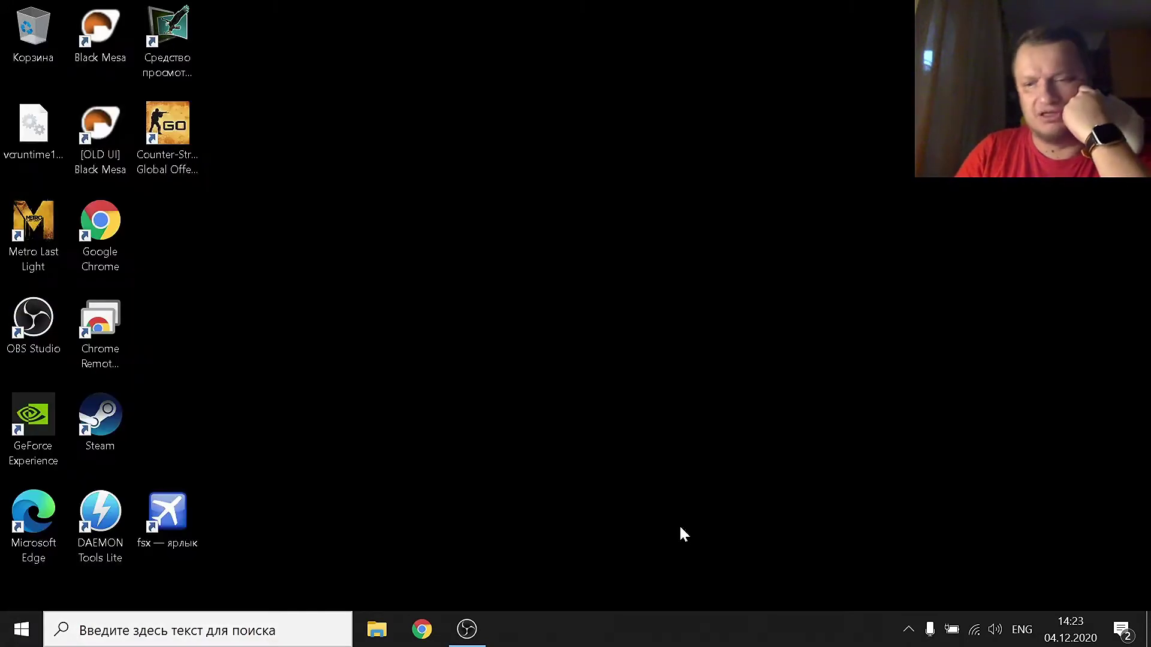
{"action": "left_click", "coordinate": [909, 628]}
{"action": "double_click", "coordinate": [873, 521]}
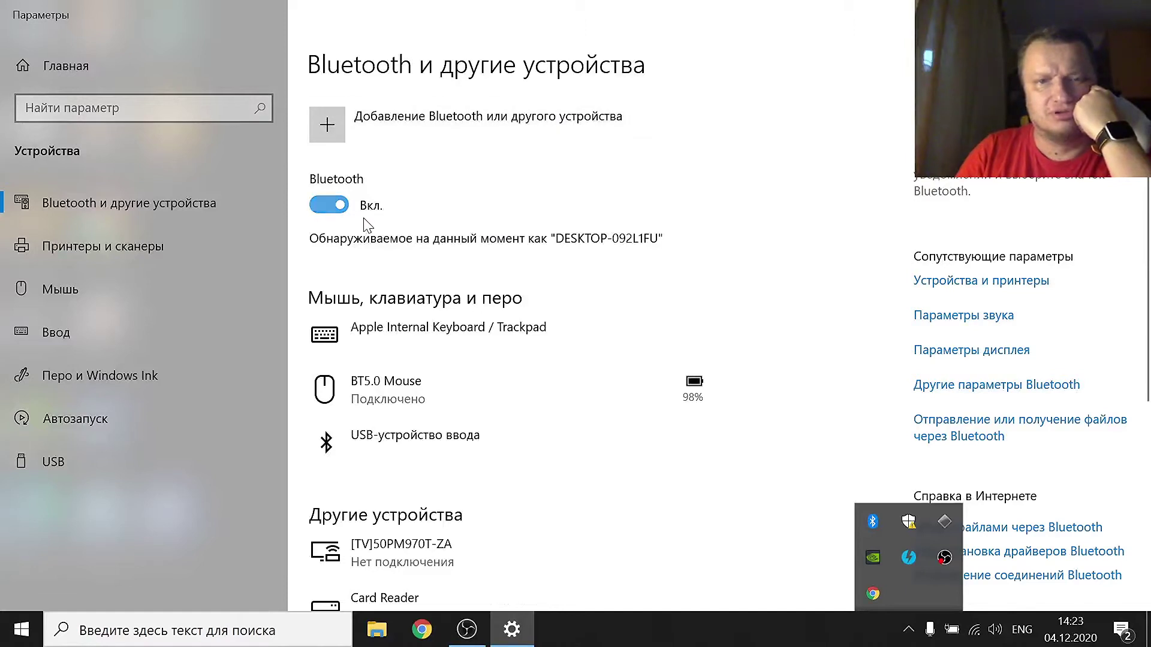
{"action": "left_click", "coordinate": [425, 161]}
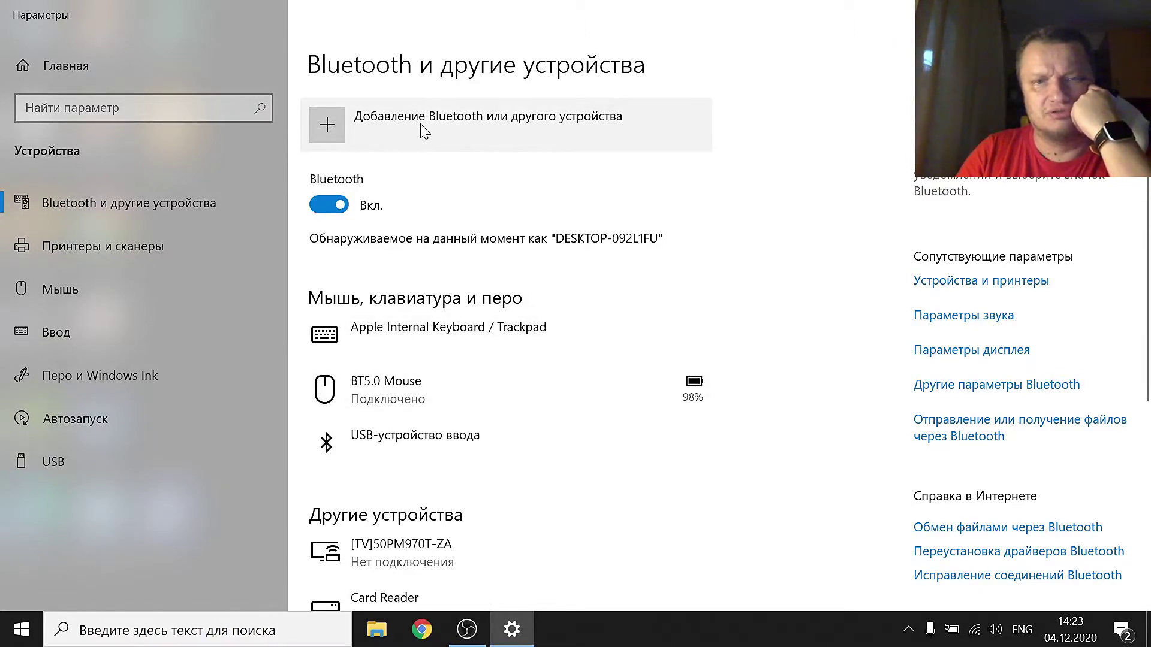
- Add the Wireless Controller as a new Bluetooth device, finish the pairing and close the Windows settings
{"action": "left_click", "coordinate": [424, 131]}
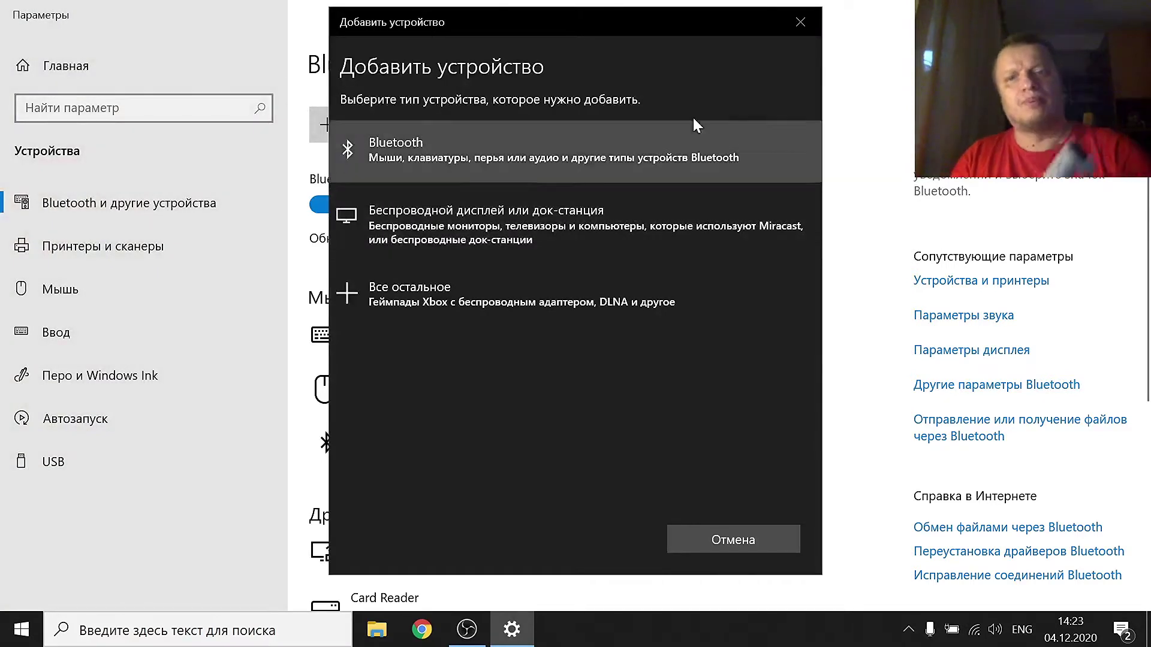
{"action": "left_click", "coordinate": [685, 145]}
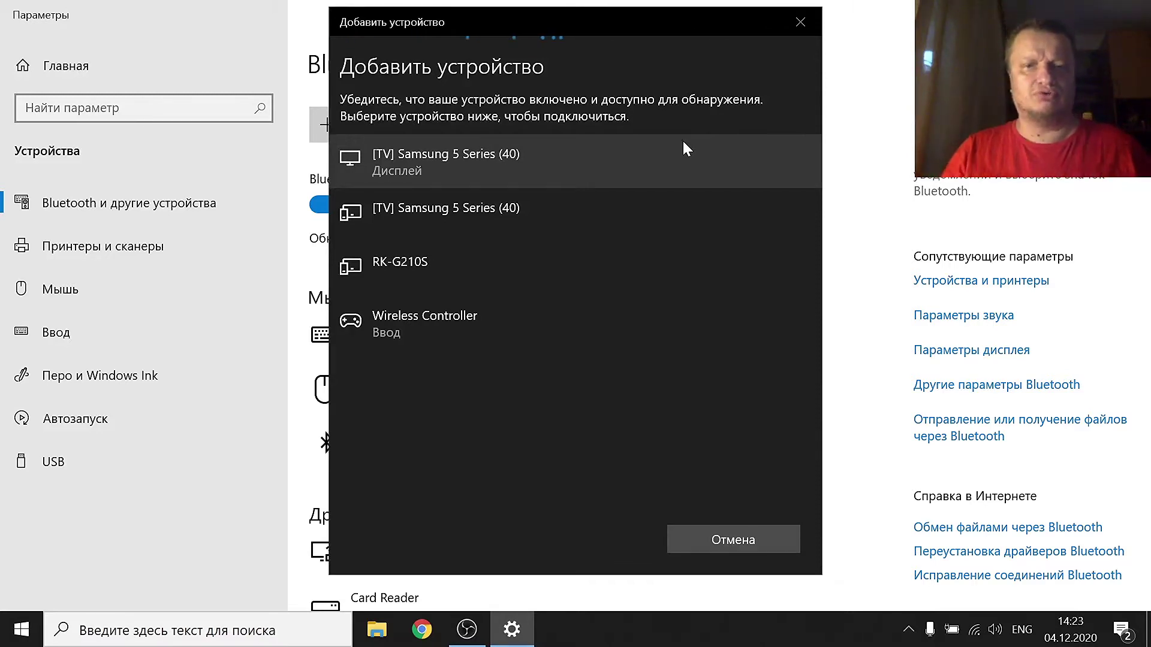
{"action": "left_click", "coordinate": [447, 330]}
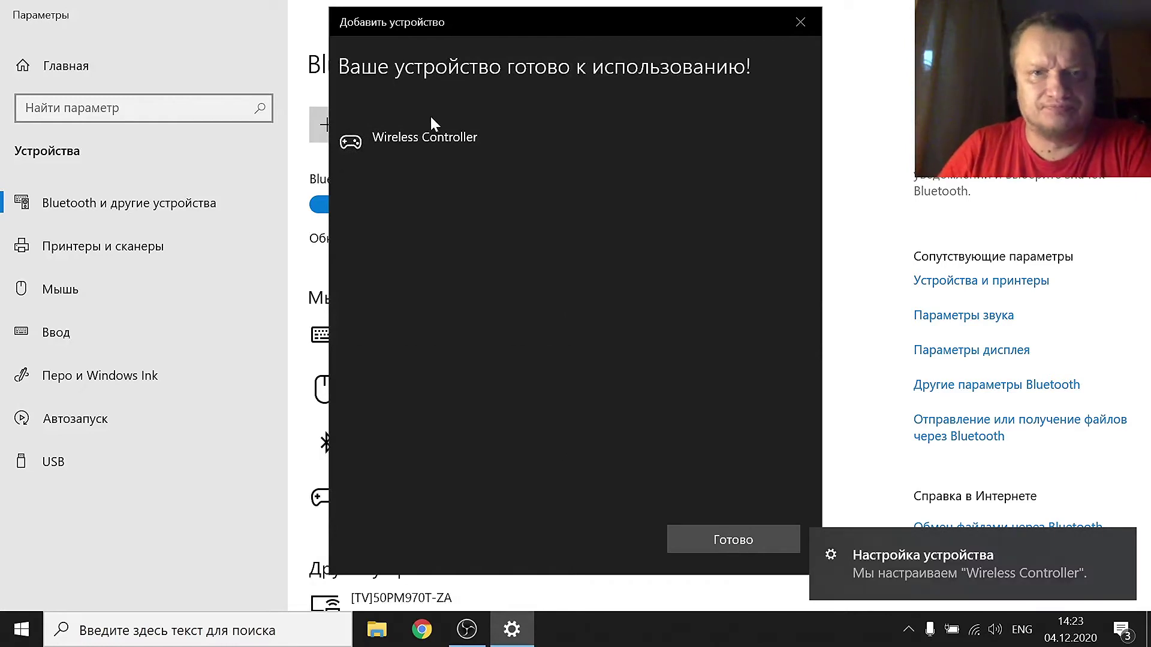
{"action": "left_click", "coordinate": [714, 542]}
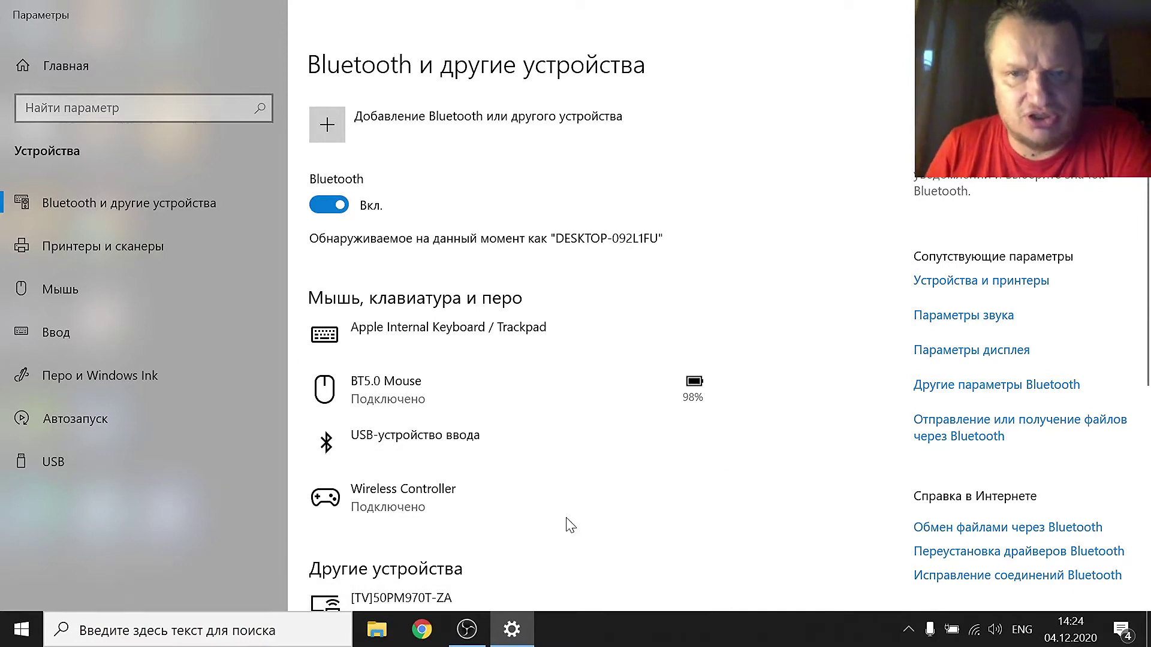
{"action": "key", "text": "alt+F4"}
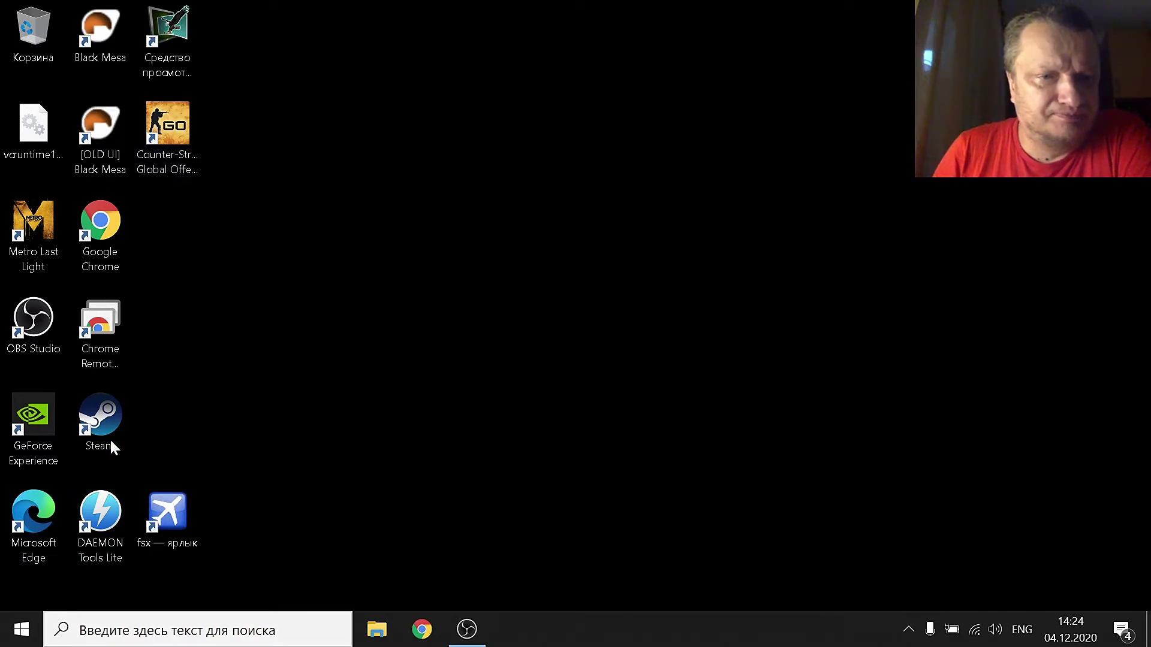
- Launch Steam from the desktop and open its settings window
{"action": "double_click", "coordinate": [90, 423]}
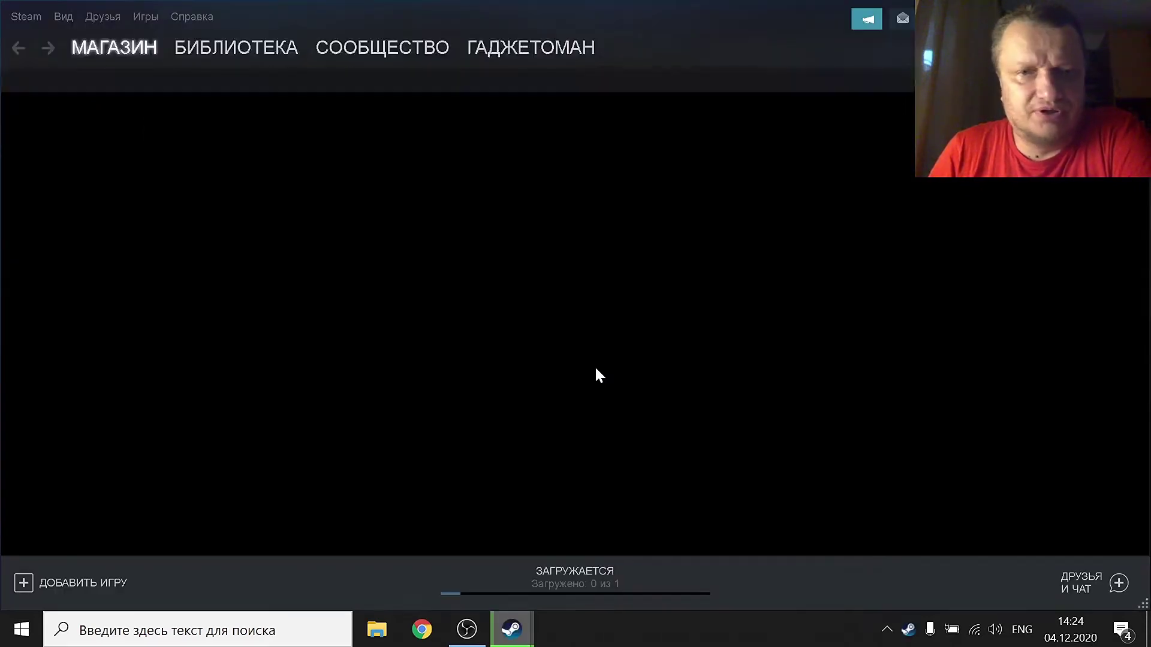
{"action": "left_click", "coordinate": [26, 17]}
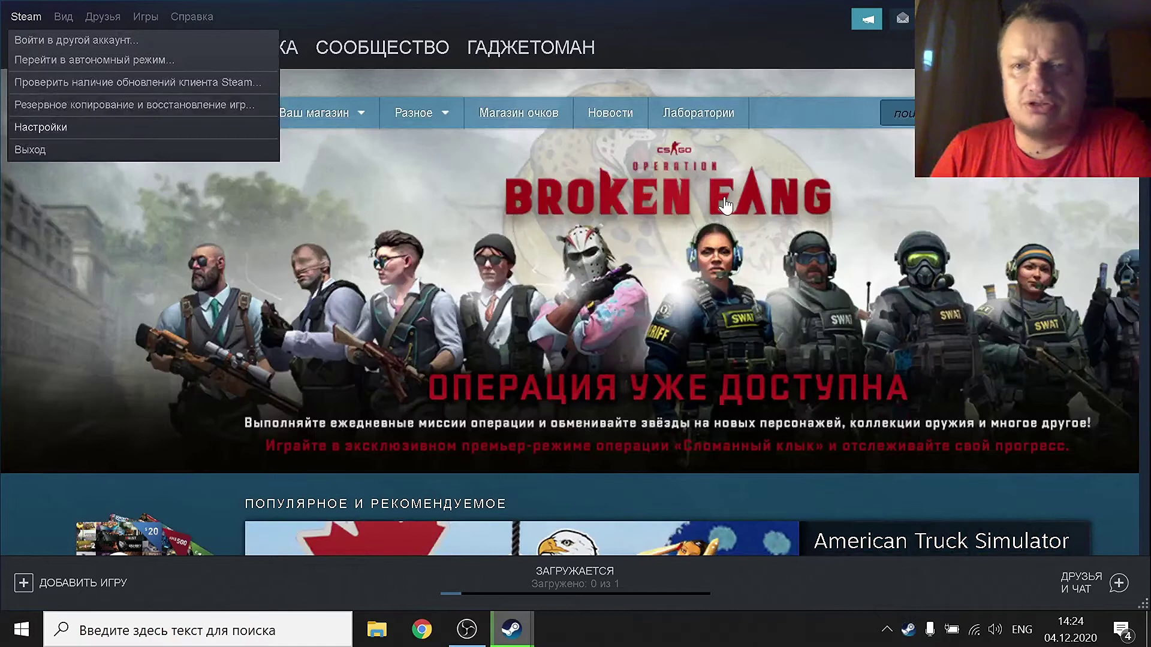
{"action": "left_click", "coordinate": [577, 24]}
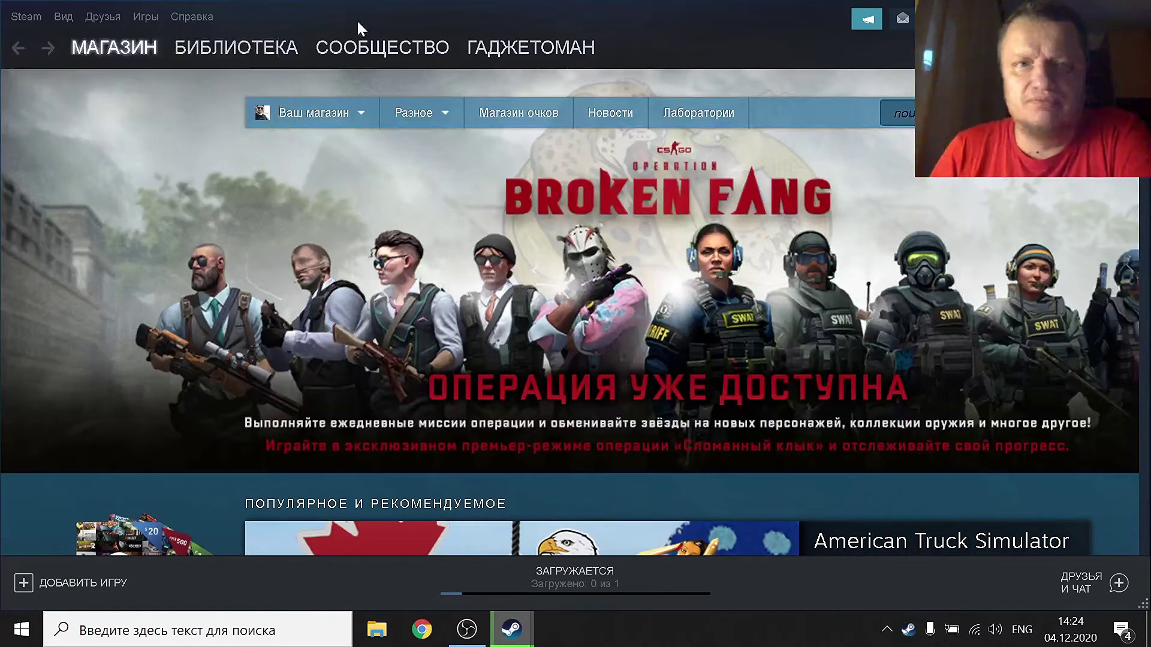
{"action": "left_click", "coordinate": [27, 17]}
{"action": "left_click", "coordinate": [37, 129]}
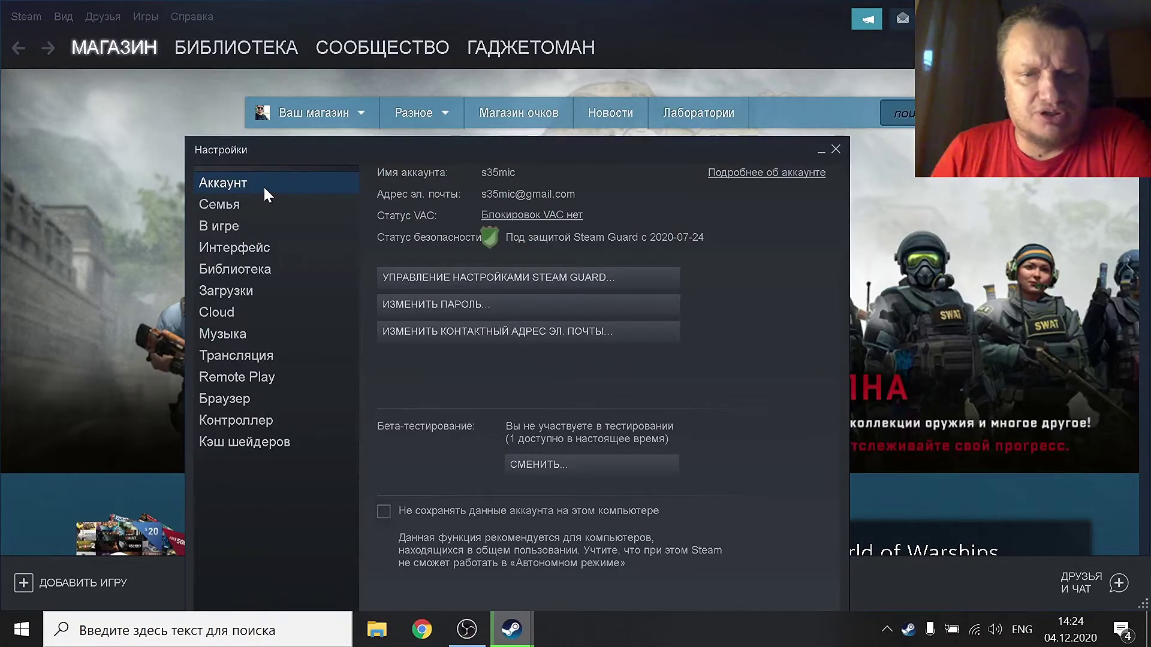
- Switch the account's beta participation to Steam Beta Update and restart Steam to apply it
{"action": "left_click", "coordinate": [537, 462]}
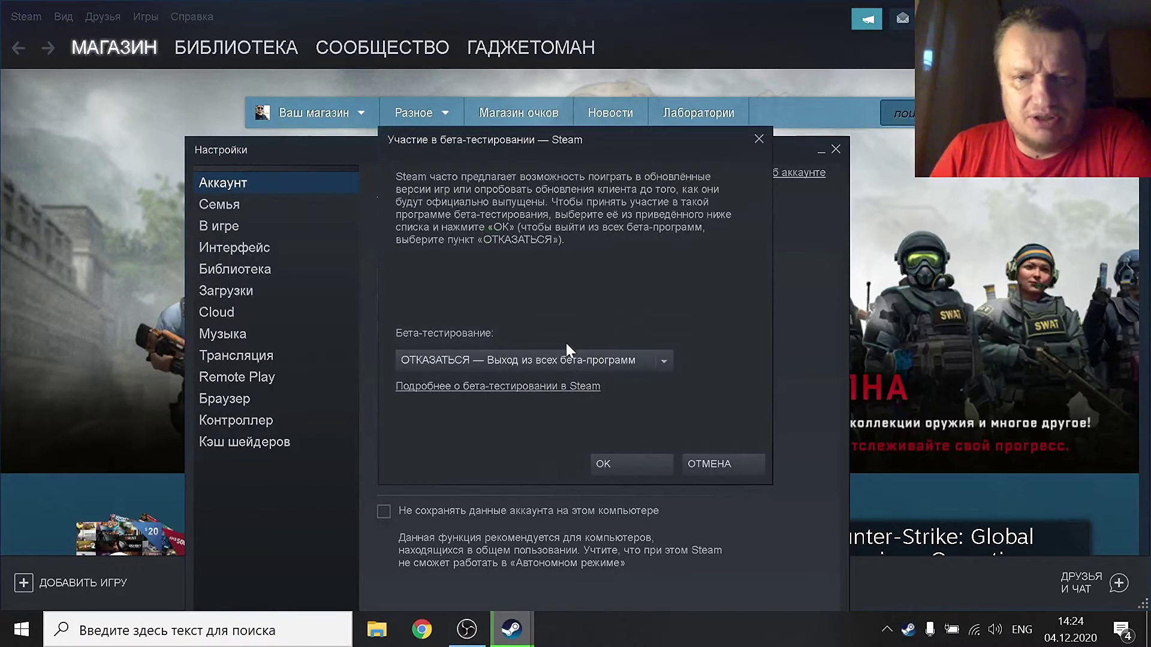
{"action": "left_click", "coordinate": [565, 361]}
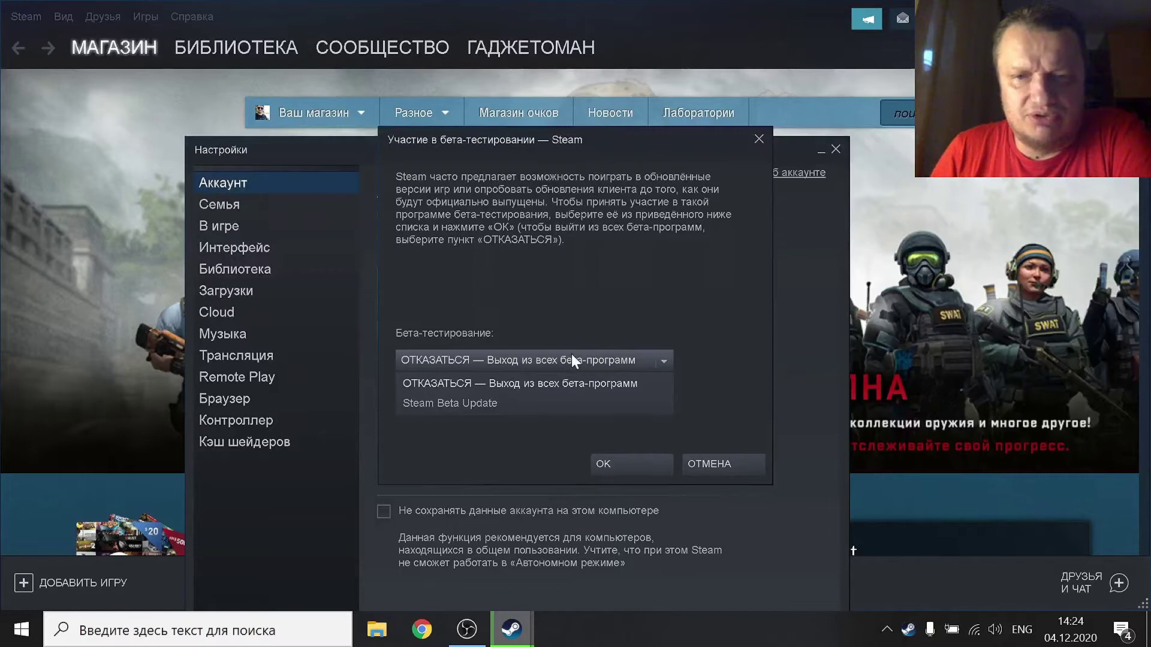
{"action": "left_click", "coordinate": [486, 402]}
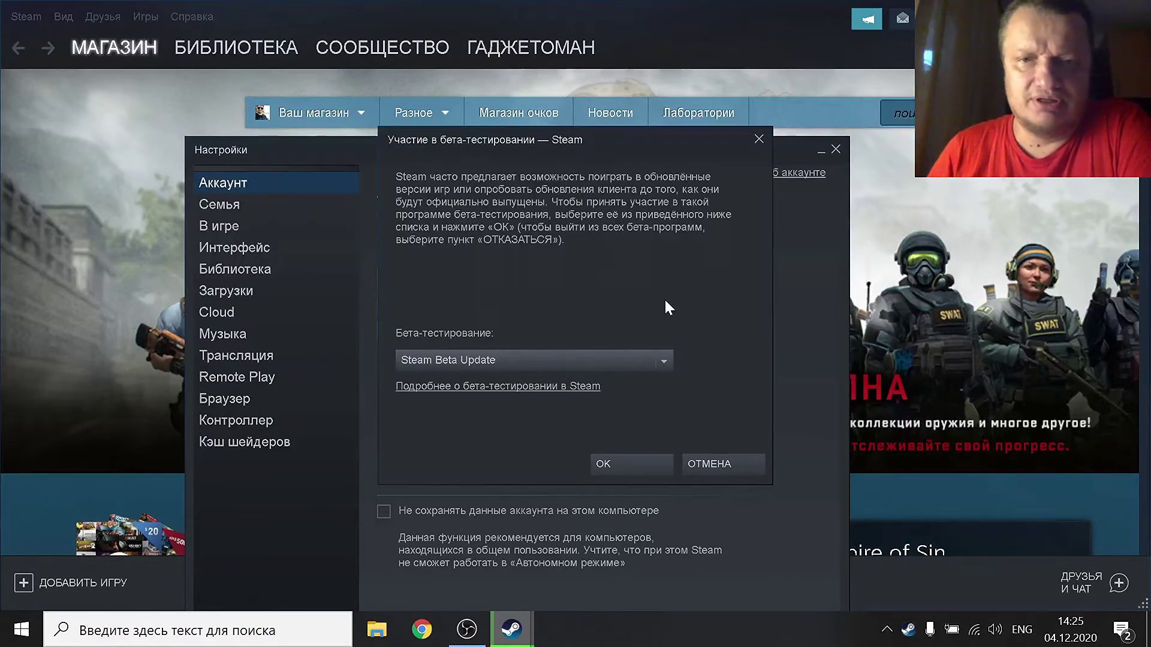
{"action": "left_click", "coordinate": [615, 460]}
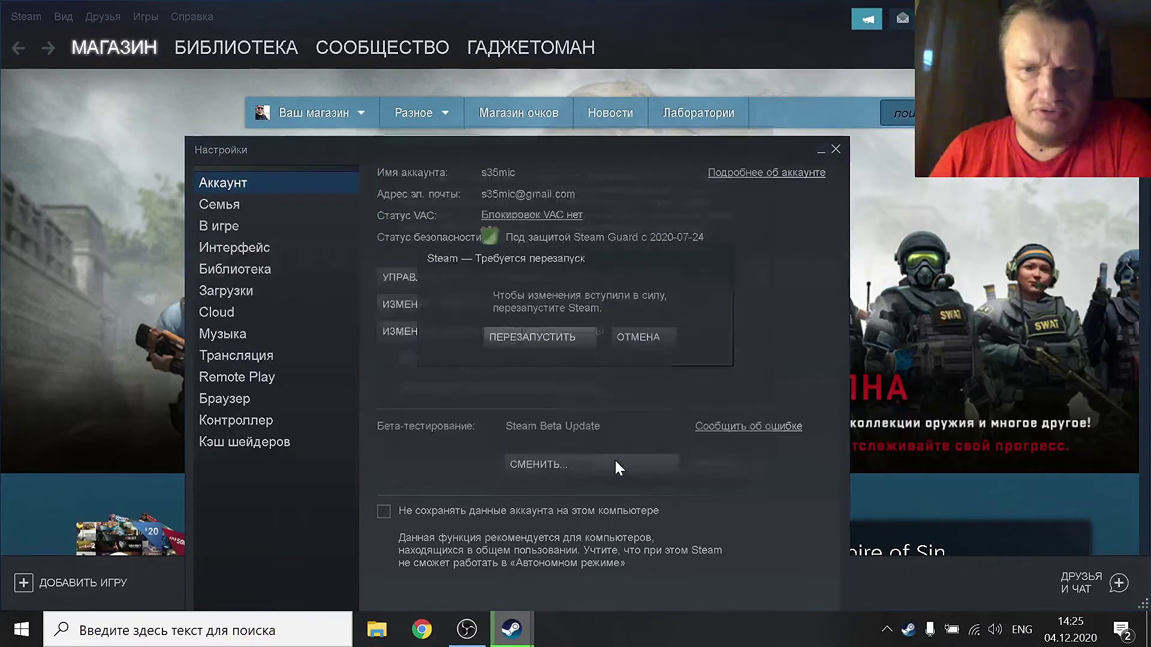
{"action": "left_click", "coordinate": [539, 337]}
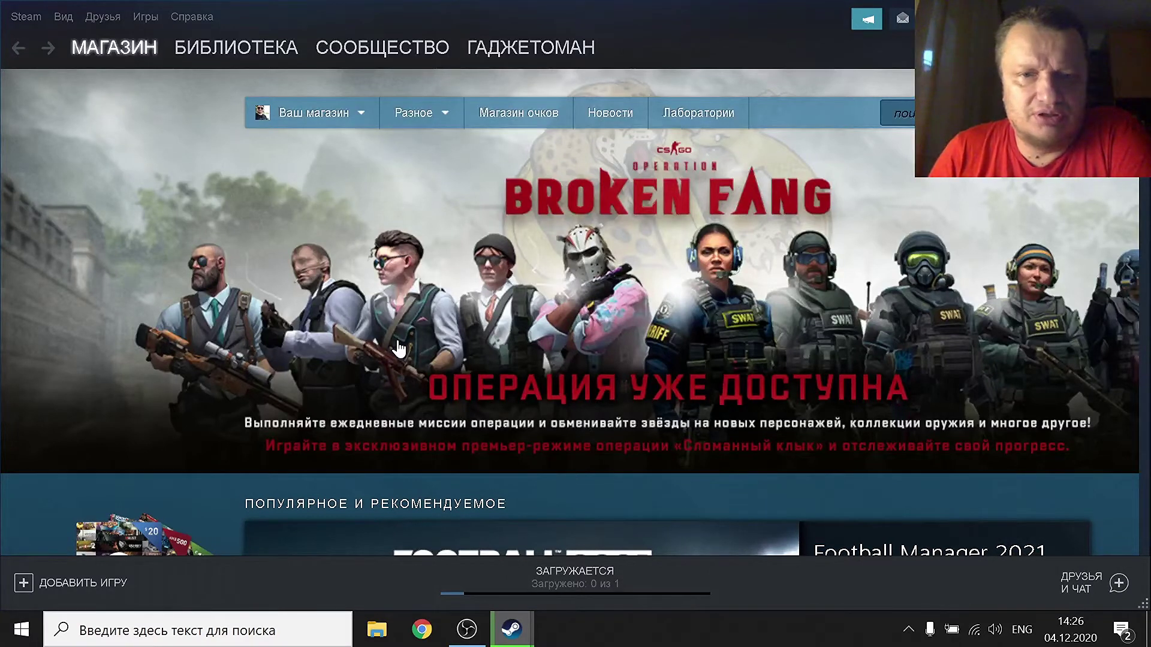
- Enable the PlayStation configuration option (Польз. настройки PlayStation) in Steam's general controller settings
{"action": "left_click", "coordinate": [25, 16]}
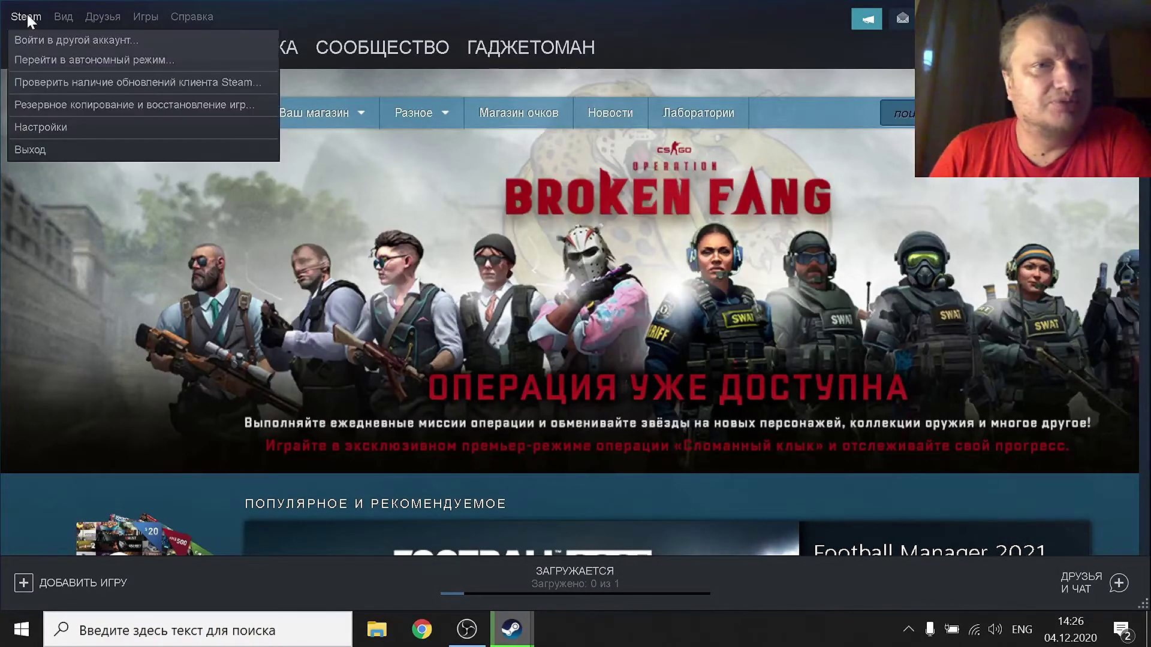
{"action": "left_click", "coordinate": [31, 129]}
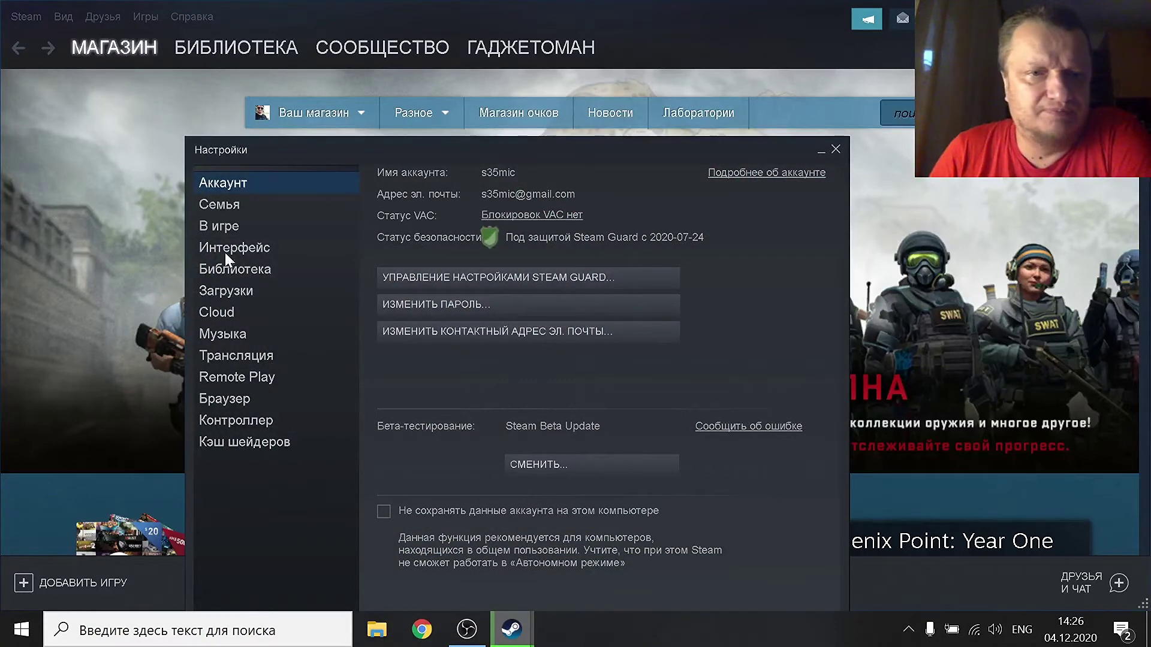
{"action": "left_click", "coordinate": [241, 419]}
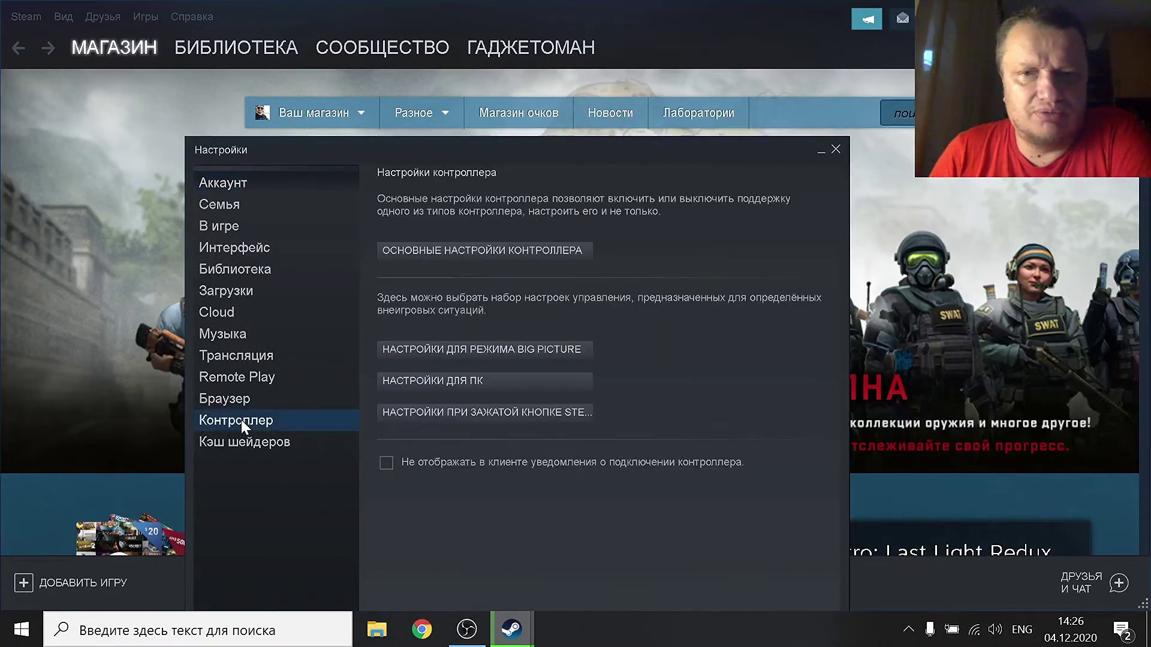
{"action": "left_click", "coordinate": [488, 384]}
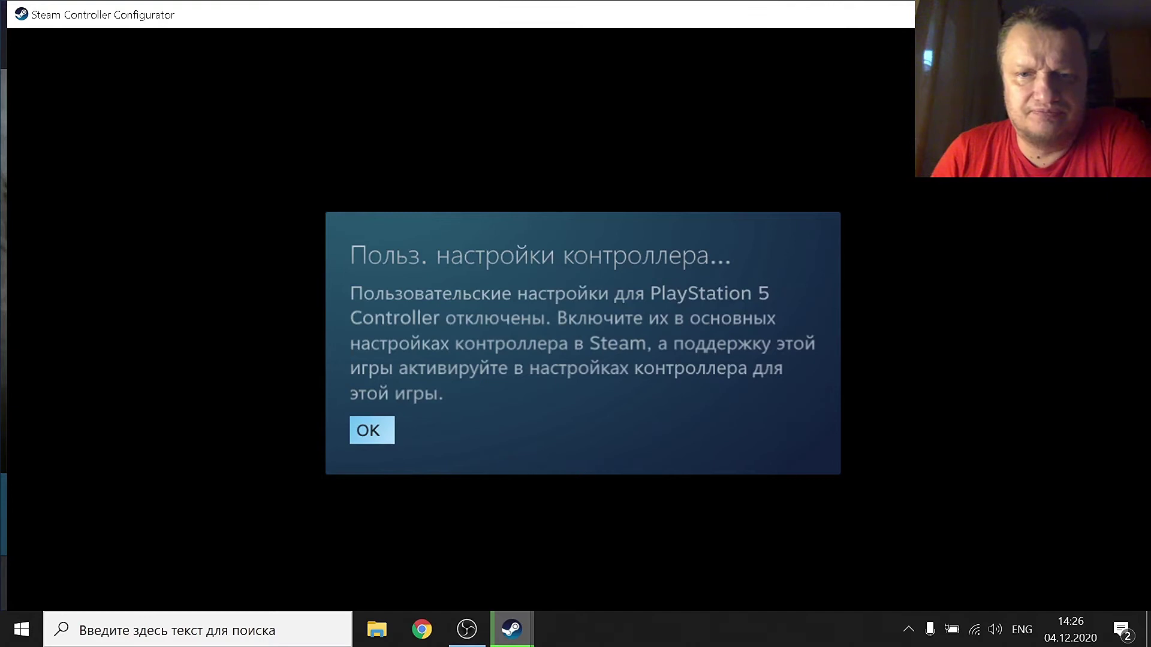
{"action": "left_click", "coordinate": [370, 424]}
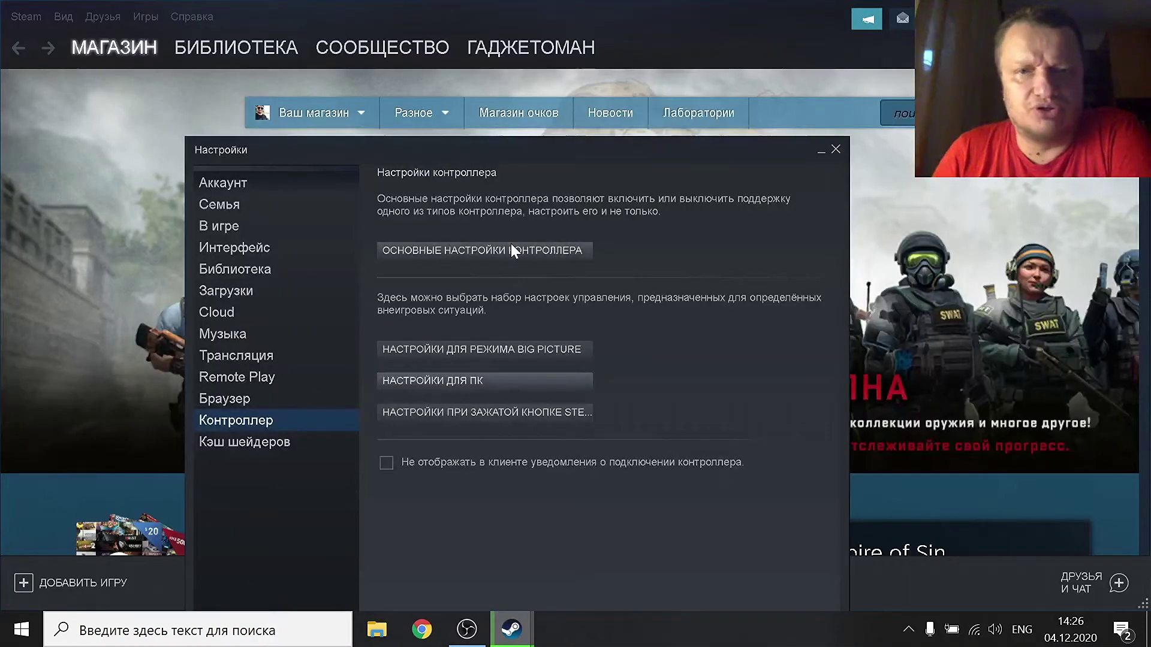
{"action": "left_click", "coordinate": [513, 245]}
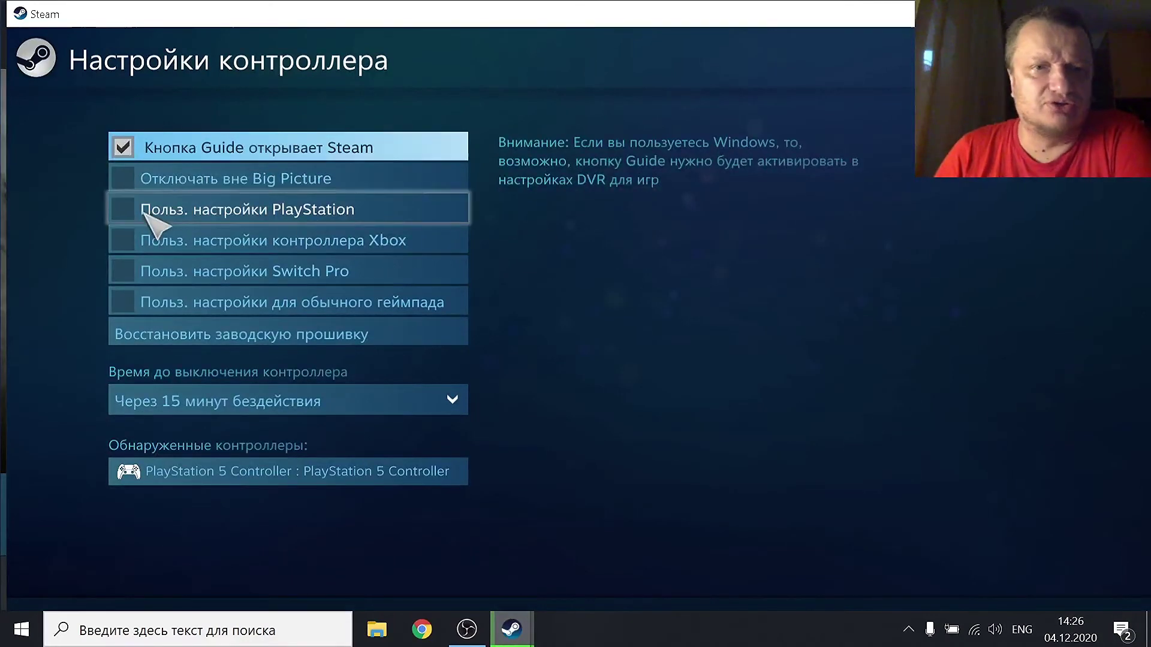
{"action": "left_click", "coordinate": [157, 215]}
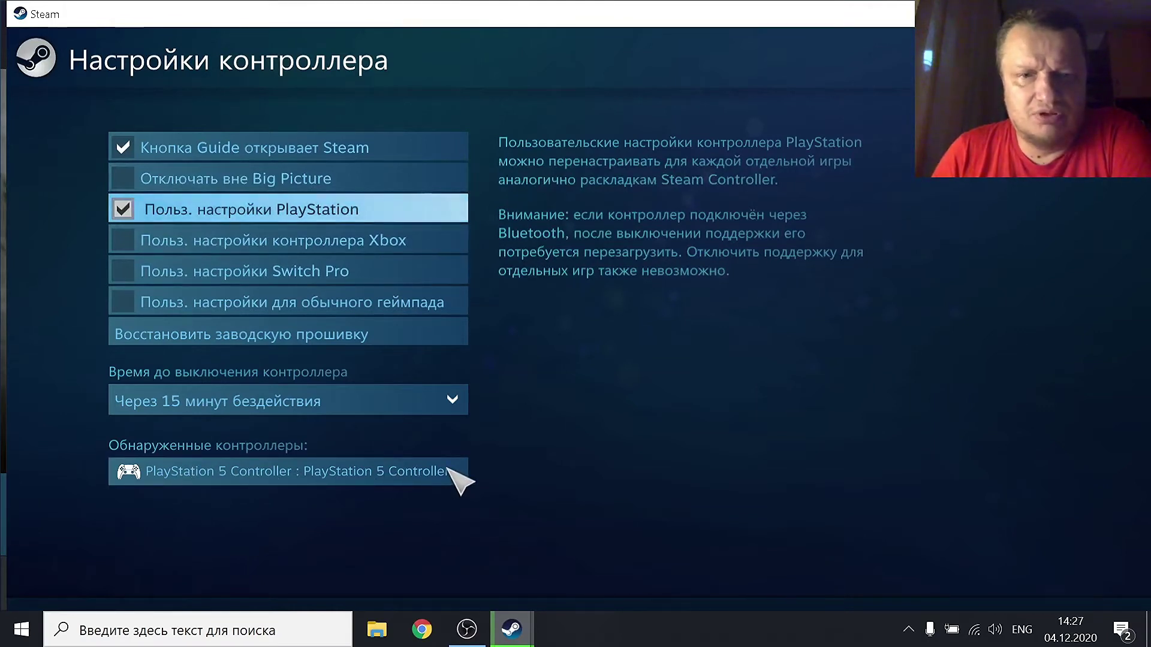
- Open the personal settings of the detected PlayStation 5 Controller and accept them with vibration set to Вкл
{"action": "left_click", "coordinate": [172, 474]}
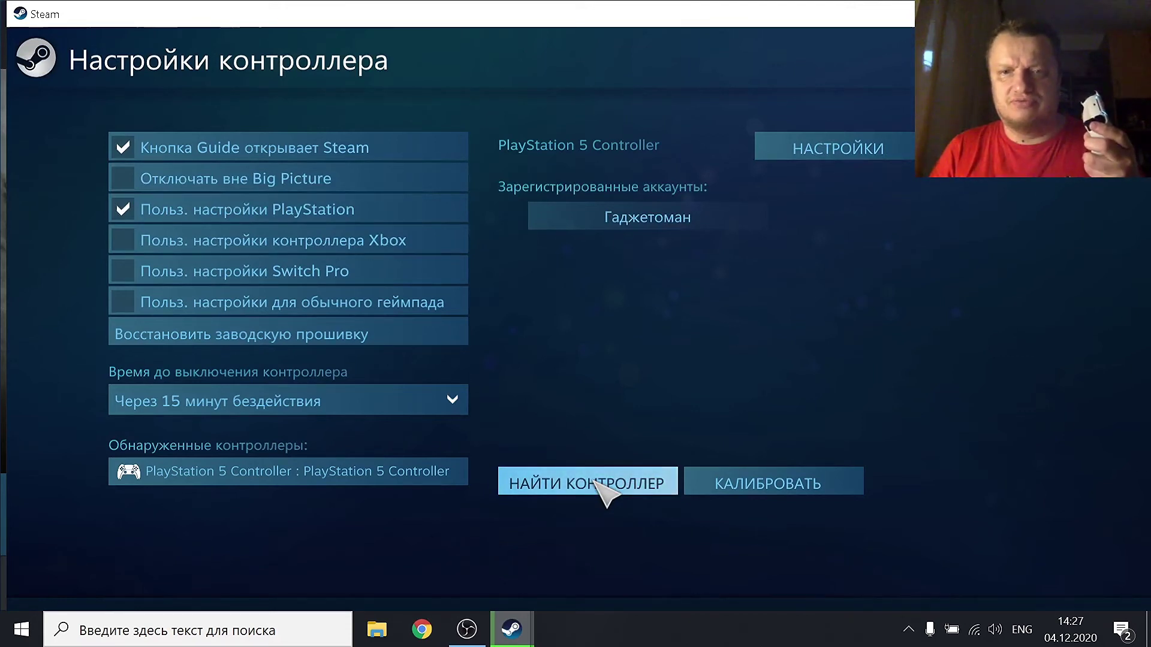
{"action": "left_click", "coordinate": [867, 153]}
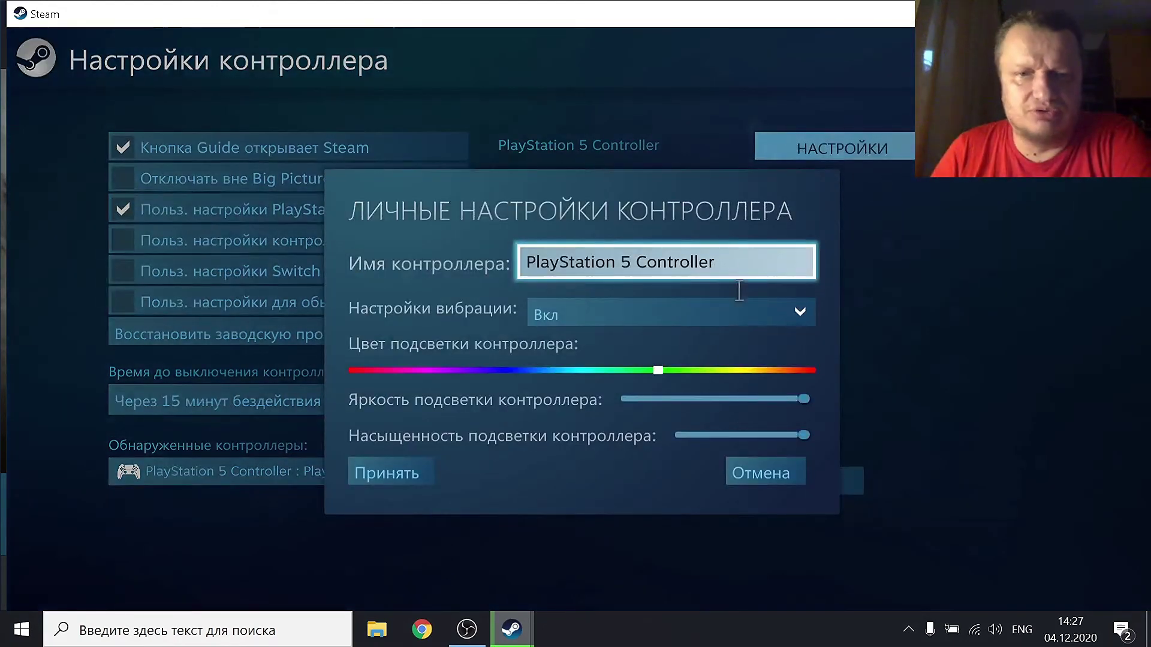
{"action": "left_click", "coordinate": [801, 312]}
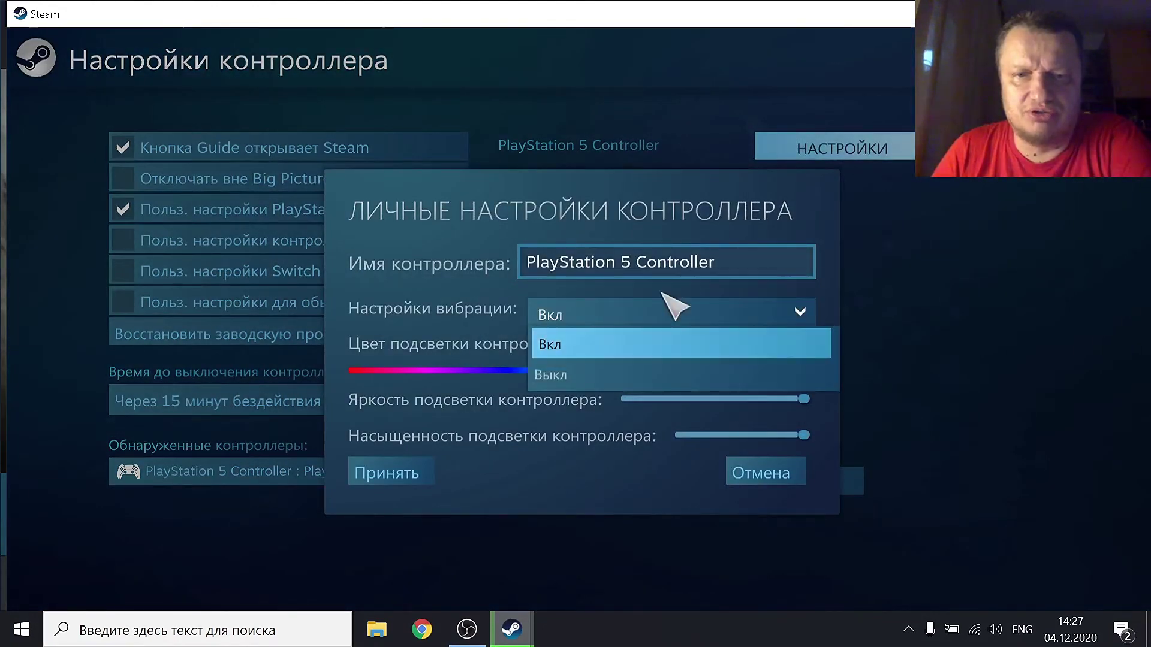
{"action": "left_click", "coordinate": [835, 303]}
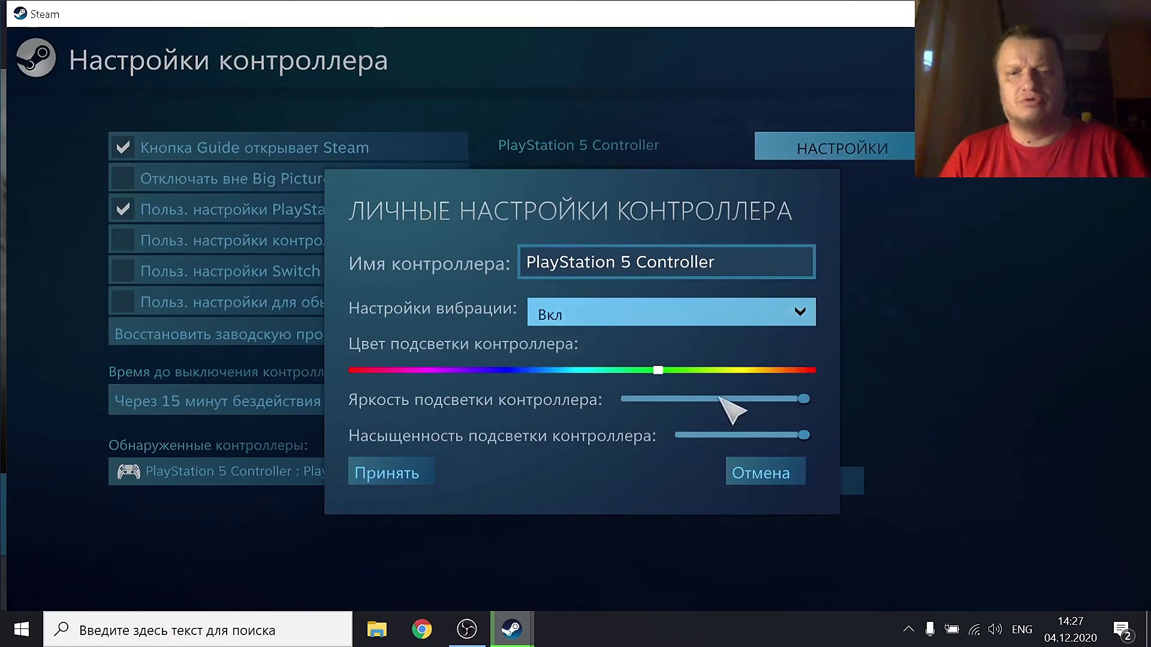
{"action": "left_click", "coordinate": [381, 475]}
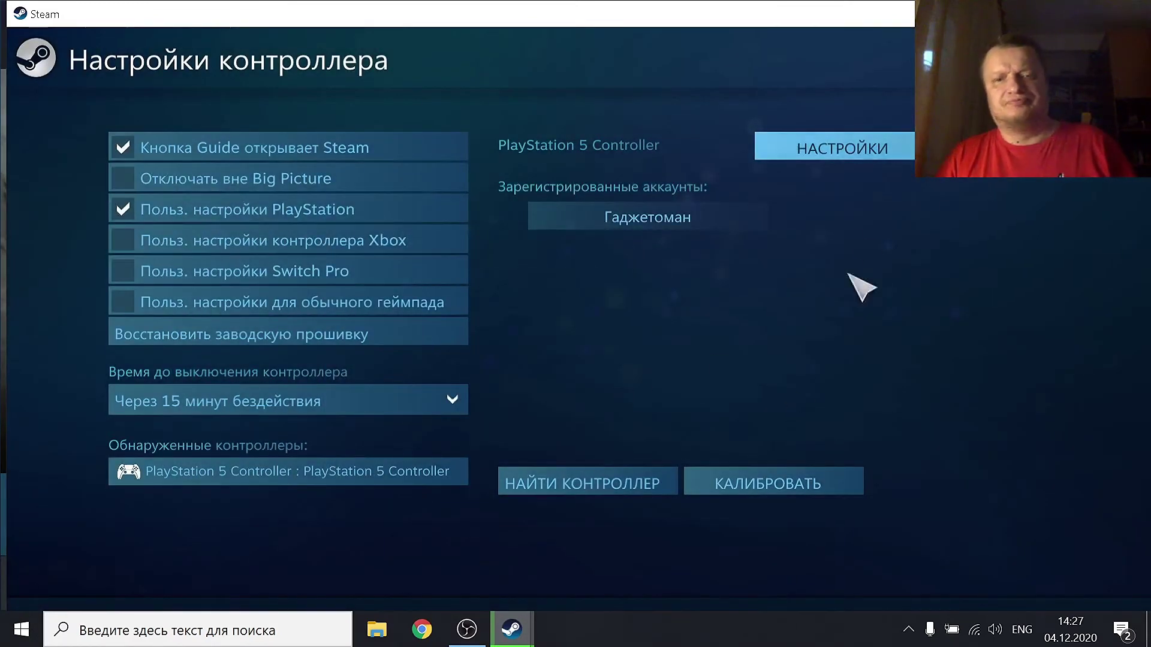